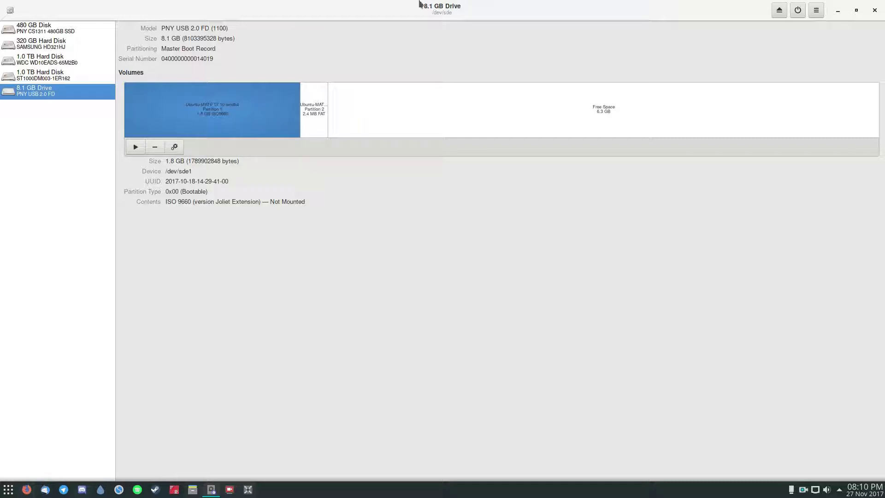
# Step: Step through each attached disk in the device list, ending on the 8.1 GB drive
pyautogui.click(40, 31)
pyautogui.click(40, 46)
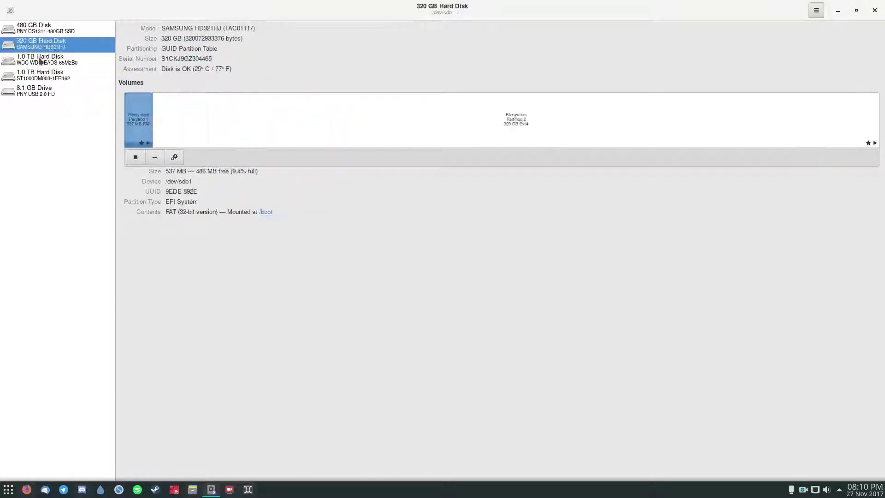
pyautogui.click(41, 61)
pyautogui.click(40, 77)
pyautogui.click(28, 91)
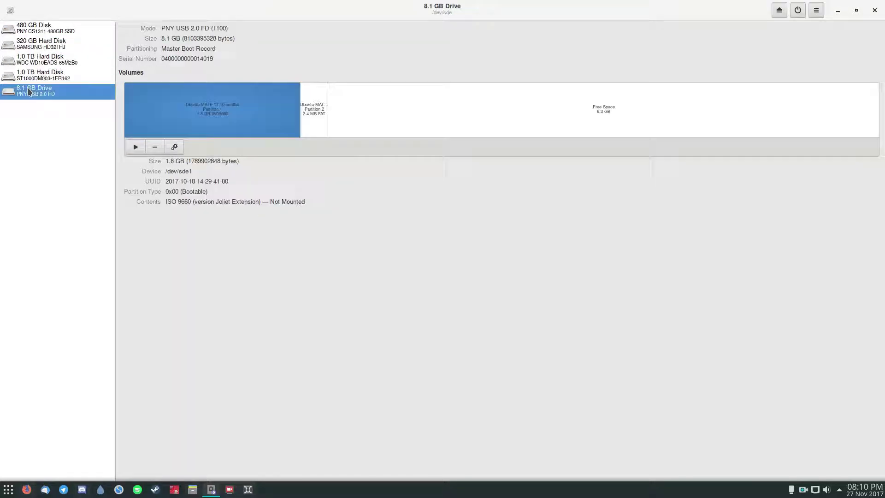
# Step: View the 480 GB, ST1000DM003 and WDC 1.0 TB disks, then return to the 8.1 GB USB drive
pyautogui.click(35, 33)
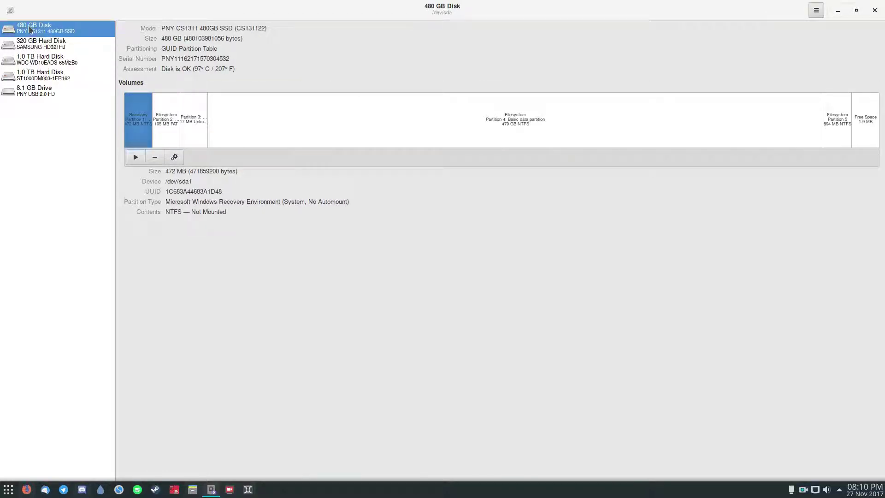
pyautogui.click(29, 91)
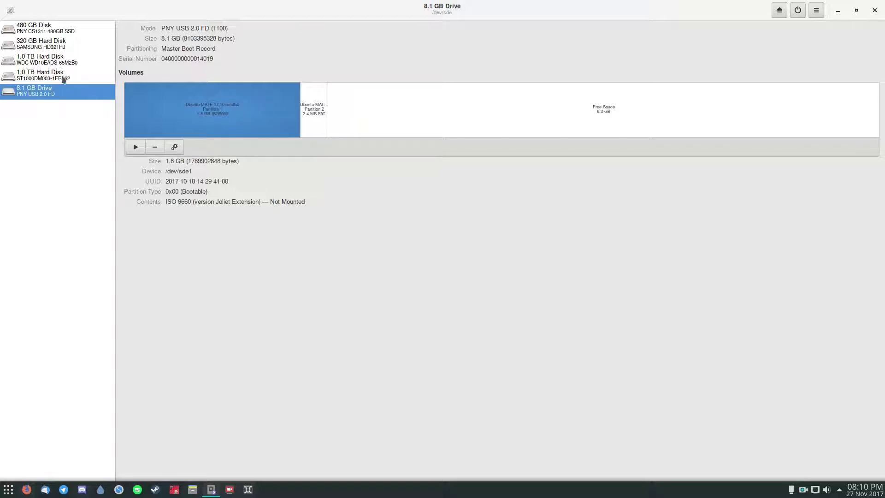
pyautogui.click(64, 80)
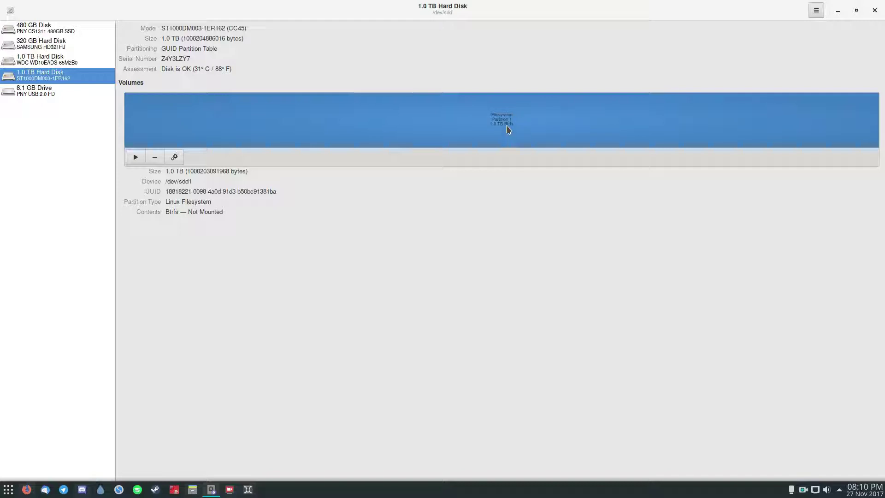
pyautogui.click(69, 61)
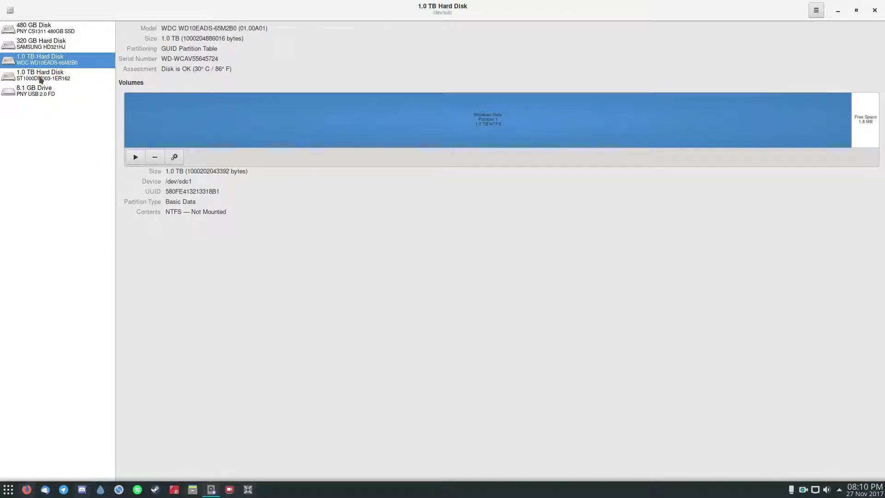
pyautogui.click(40, 92)
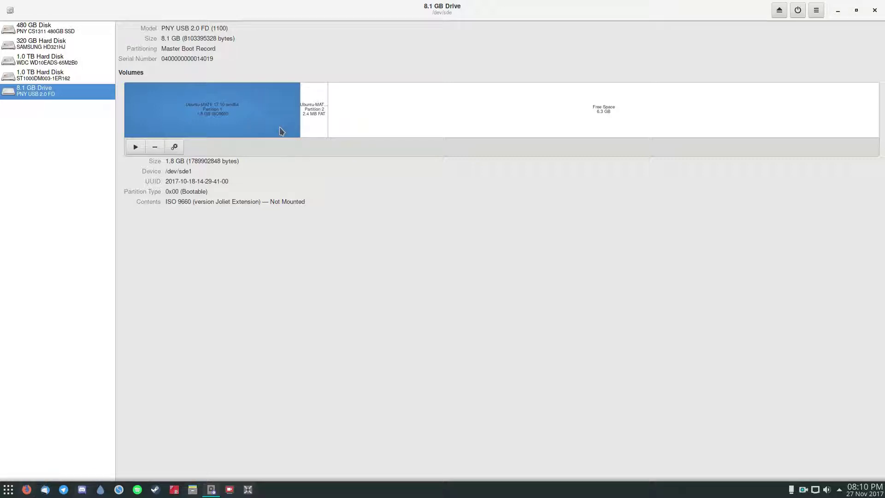
pyautogui.click(312, 108)
pyautogui.click(248, 122)
pyautogui.click(312, 108)
pyautogui.click(277, 108)
pyautogui.click(311, 109)
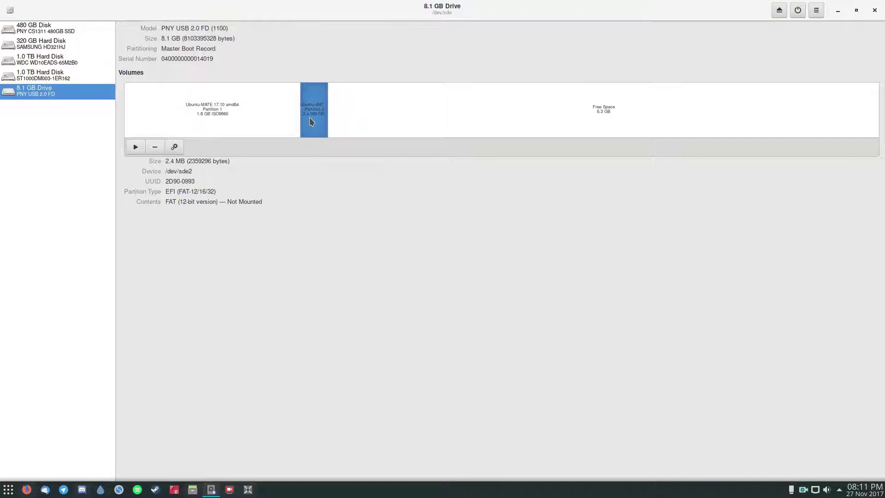
pyautogui.click(530, 110)
pyautogui.click(156, 147)
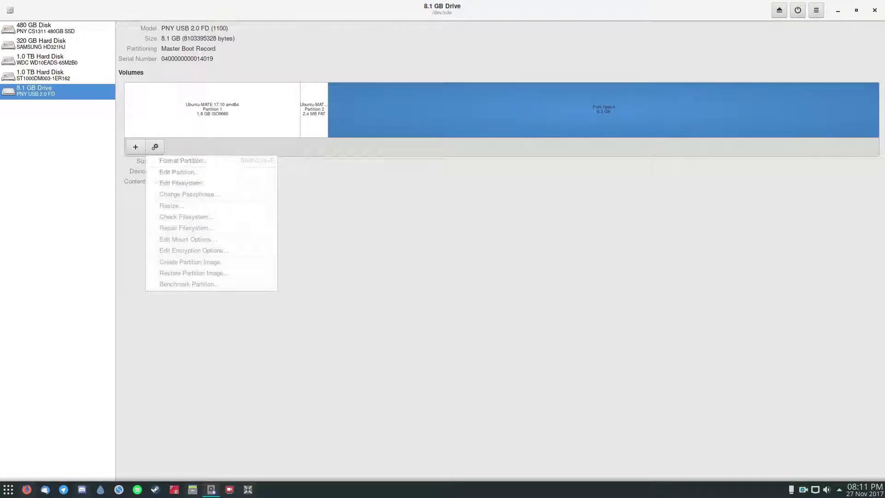
pyautogui.click(438, 216)
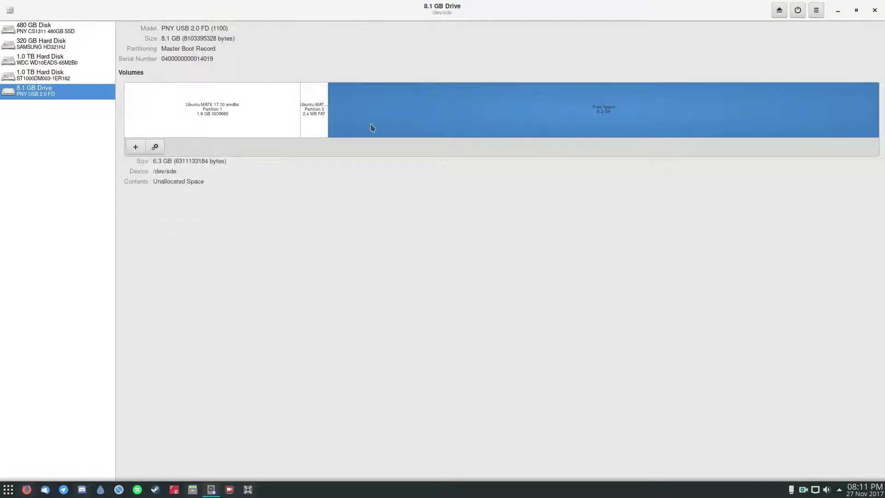
pyautogui.click(281, 109)
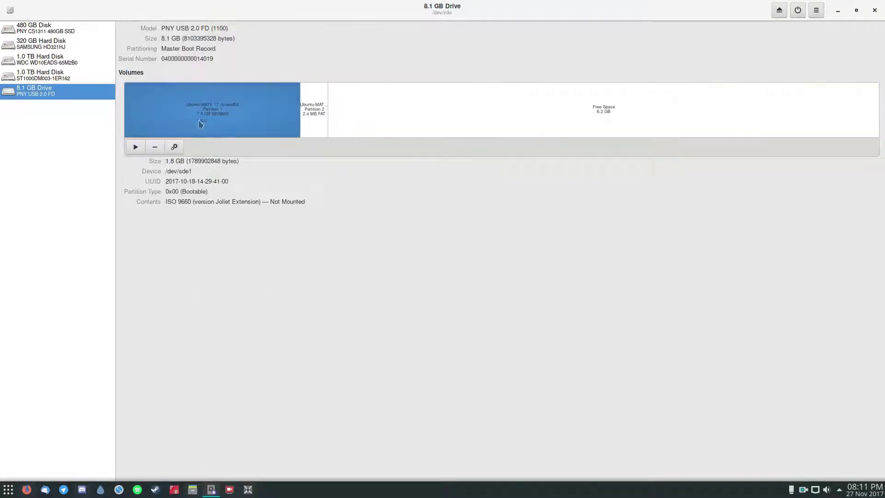
# Step: Start Create Partition Image for the USB drive's Partition 1
pyautogui.click(174, 147)
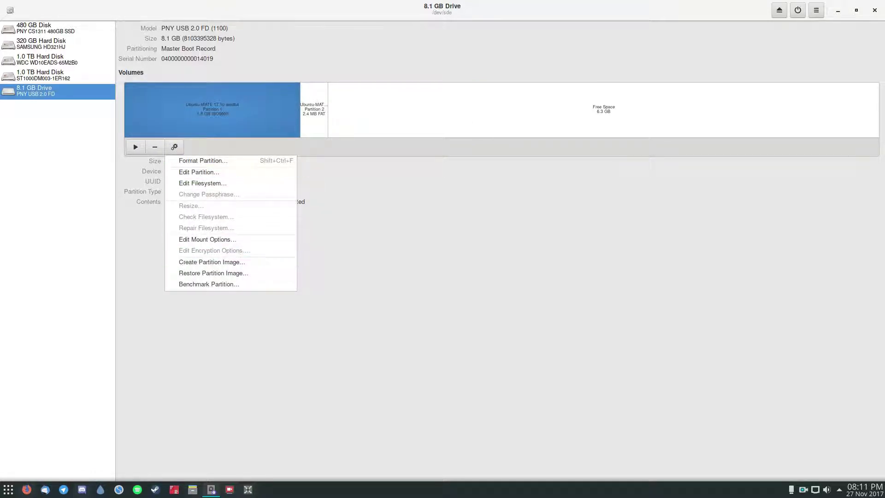
pyautogui.click(197, 119)
pyautogui.click(174, 148)
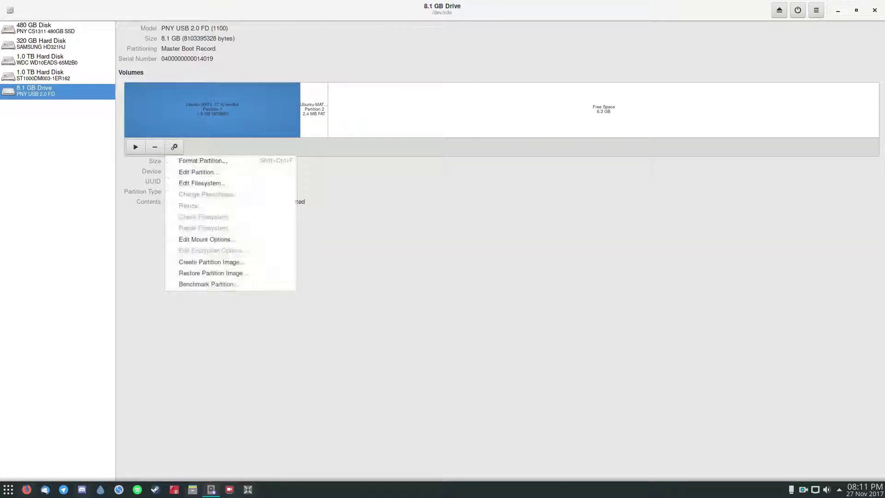
pyautogui.click(214, 262)
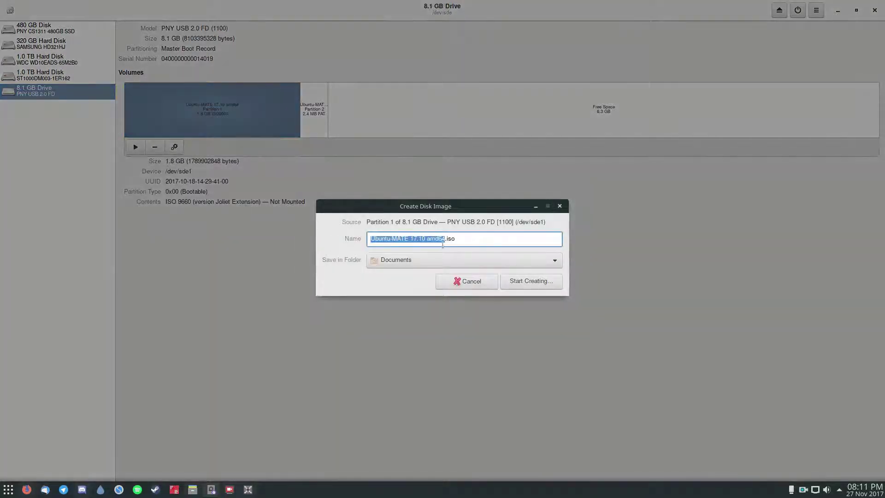
# Step: Rename the partition image to flash-1.iso
pyautogui.click(456, 238)
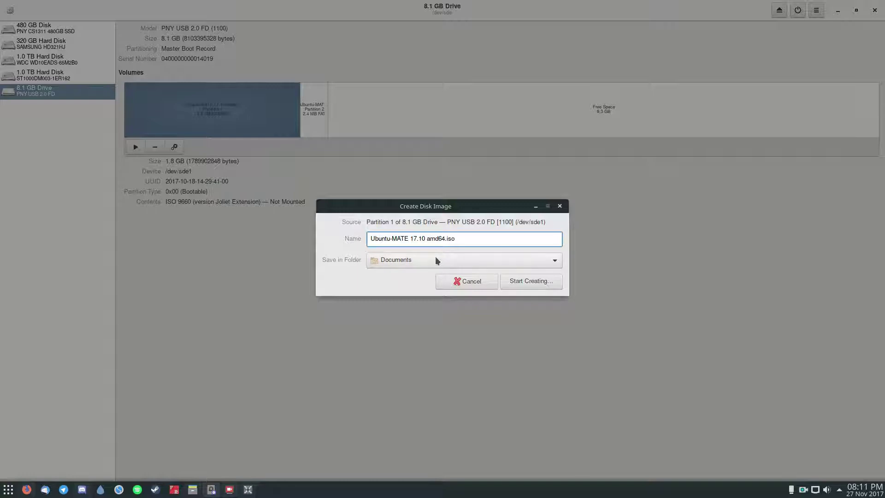
pyautogui.moveTo(481, 238); pyautogui.dragTo(375, 235)
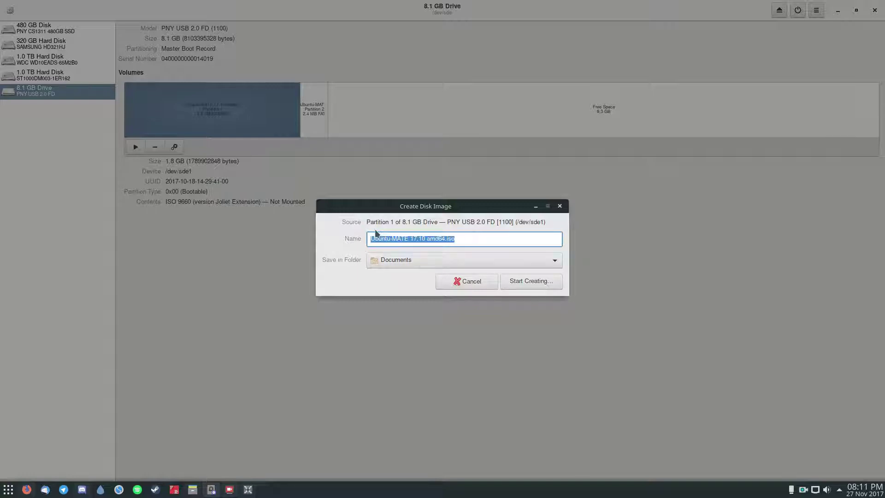
pyautogui.click(422, 238)
pyautogui.moveTo(446, 239); pyautogui.dragTo(370, 235)
pyautogui.hotkey('ctrl', 'a')
pyautogui.write('flash-1.')
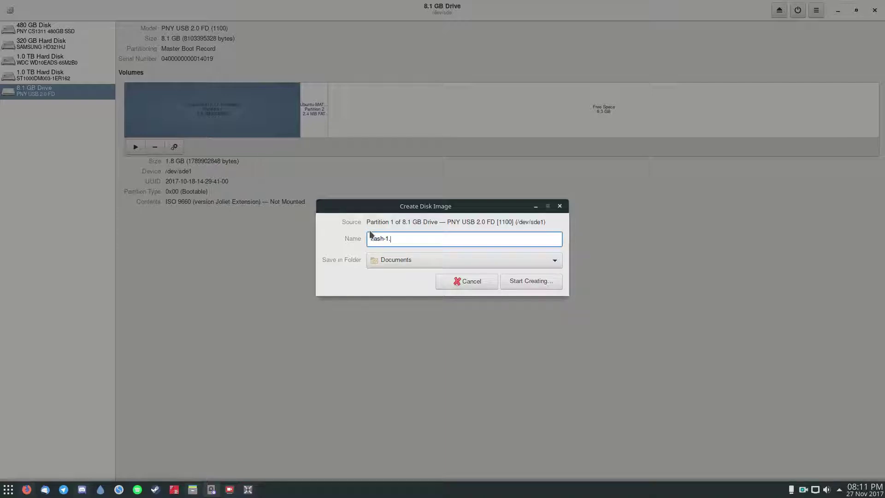
pyautogui.write('iso')
# Step: Save the image in the home folder and start creating it
pyautogui.click(392, 259)
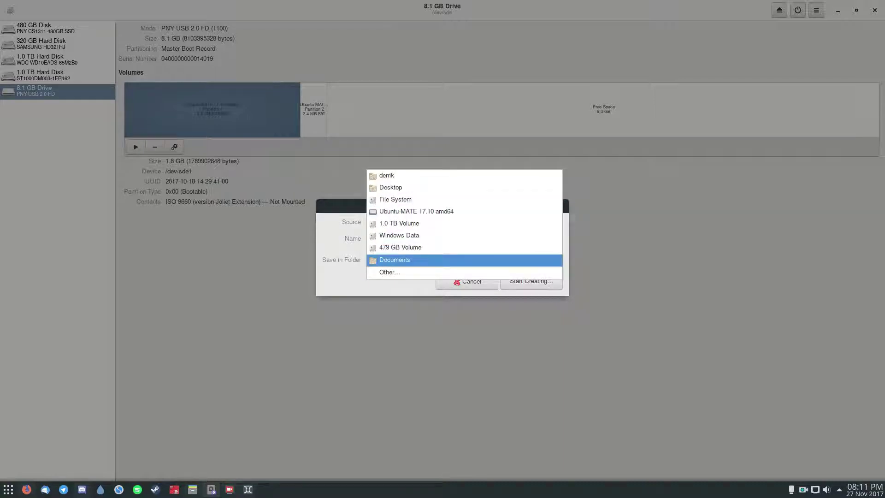
pyautogui.click(408, 272)
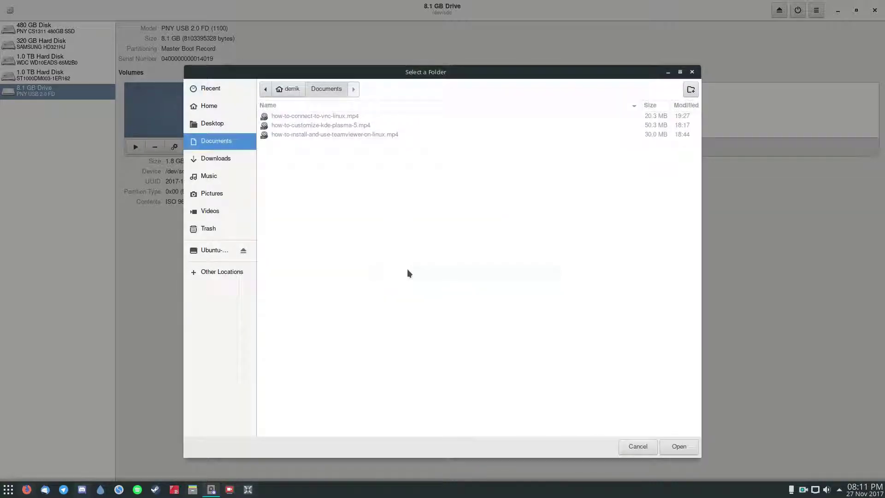
pyautogui.click(218, 110)
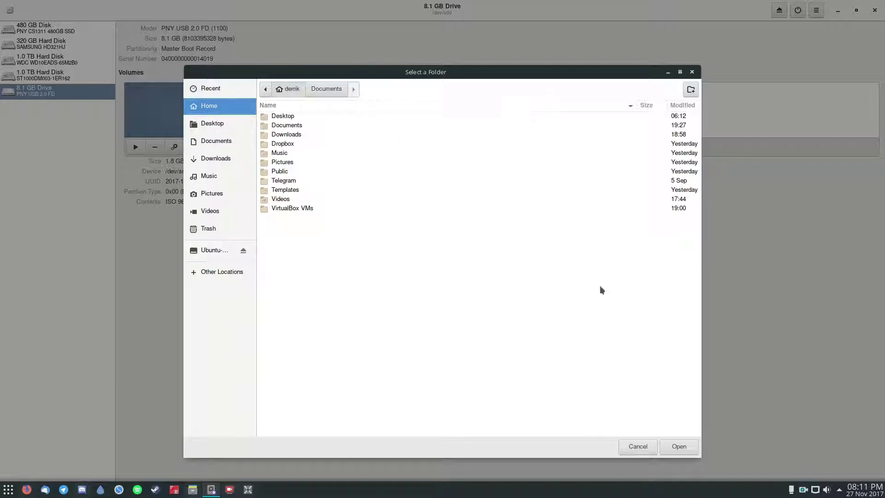
pyautogui.click(679, 447)
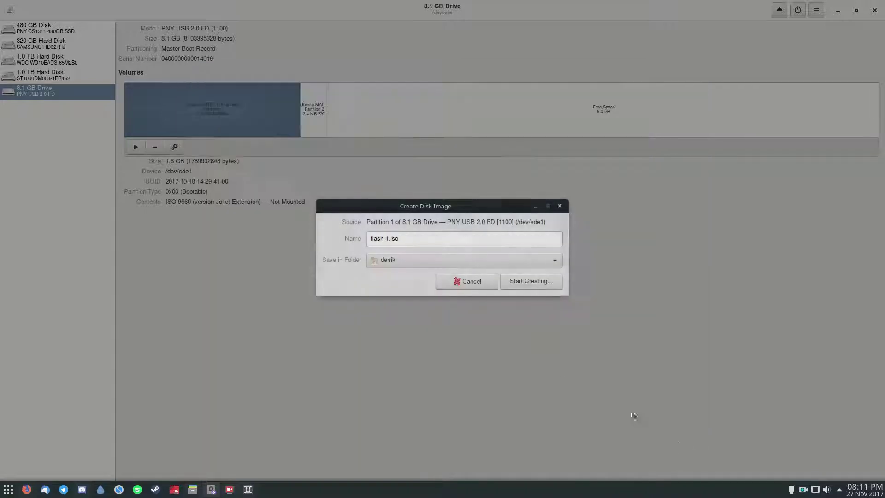
pyautogui.click(531, 281)
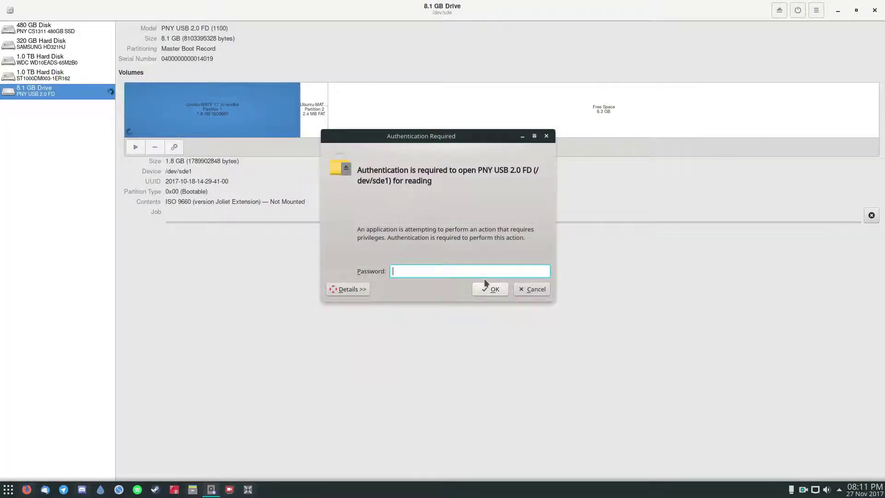
# Step: Authenticate with the account password, then cancel the flash-1.iso job at about 10.8%
pyautogui.write('••••••••')
pyautogui.press('Return')
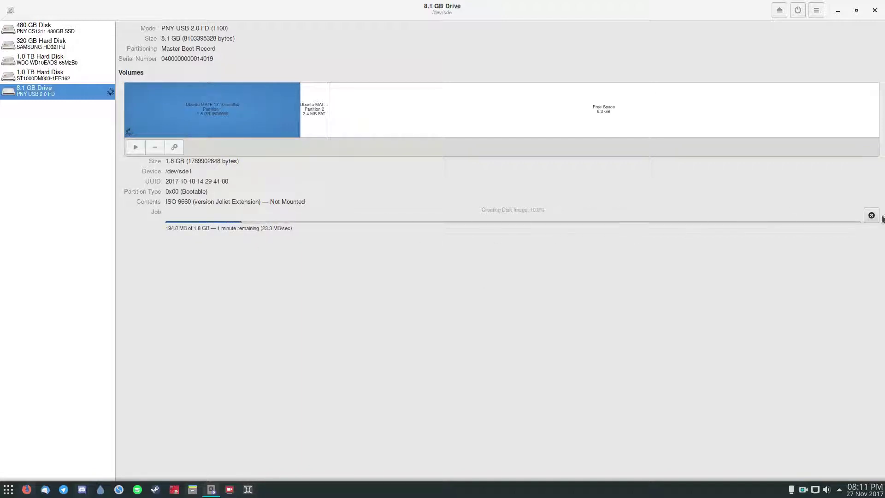
pyautogui.click(870, 214)
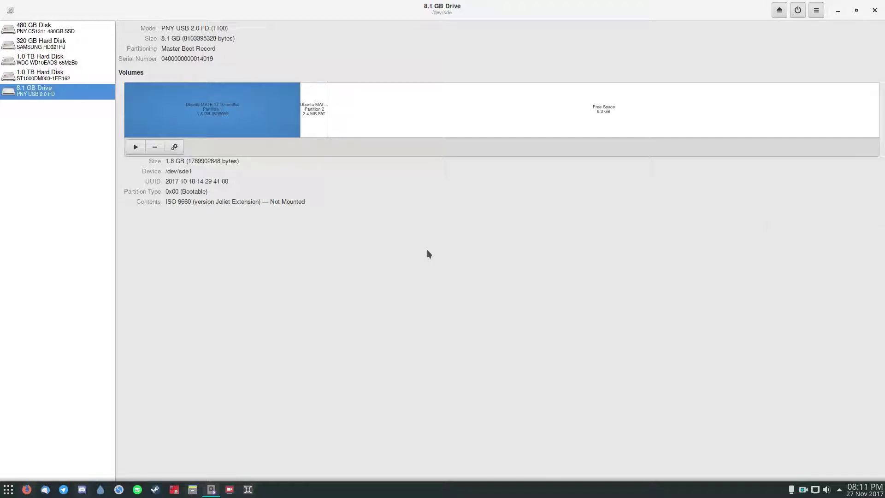
# Step: Check the 2.3 MiB sde2 disk image in the home folder, then minimize the file manager
pyautogui.click(306, 113)
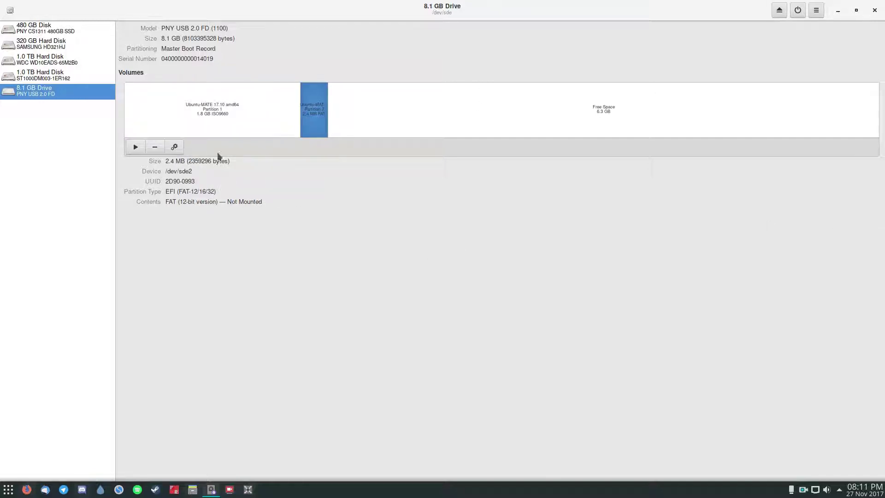
pyautogui.click(271, 252)
pyautogui.moveTo(593, 158); pyautogui.dragTo(749, 115)
pyautogui.click(755, 108)
# Step: Select the 2.4 MB FAT Partition 2 and open its options
pyautogui.click(245, 107)
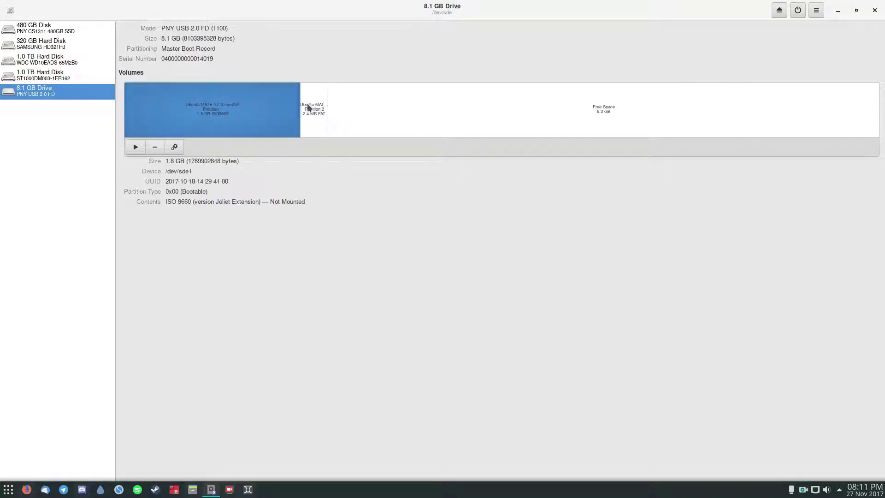
pyautogui.click(309, 108)
pyautogui.click(216, 119)
pyautogui.click(325, 111)
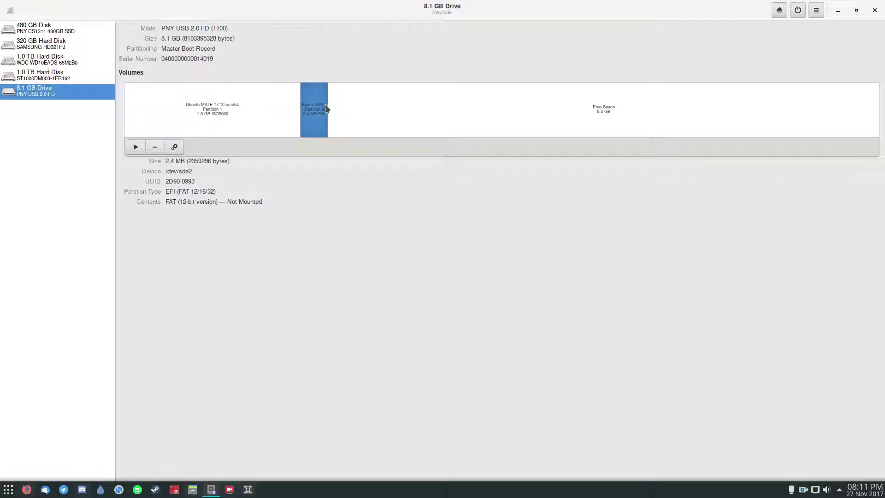
pyautogui.click(173, 147)
# Step: Open Create Disk Image for the USB drive, inspect the name and source, then cancel
pyautogui.click(817, 11)
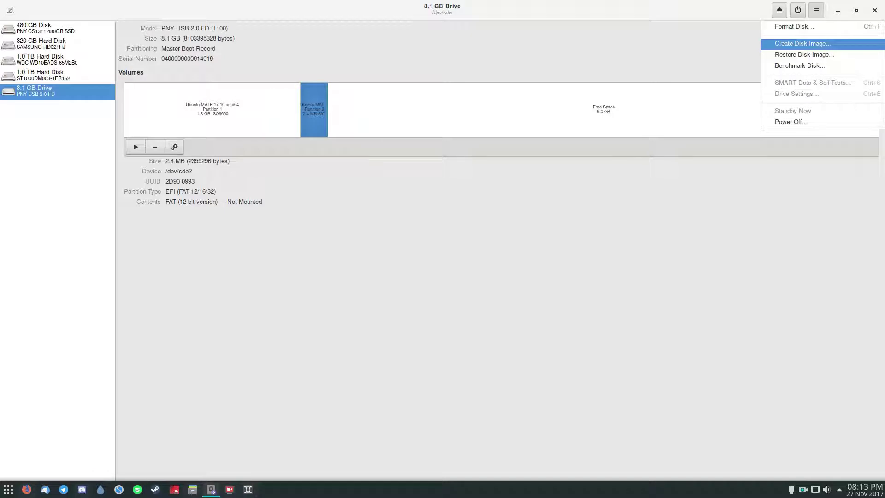
pyautogui.click(802, 43)
pyautogui.press('End')
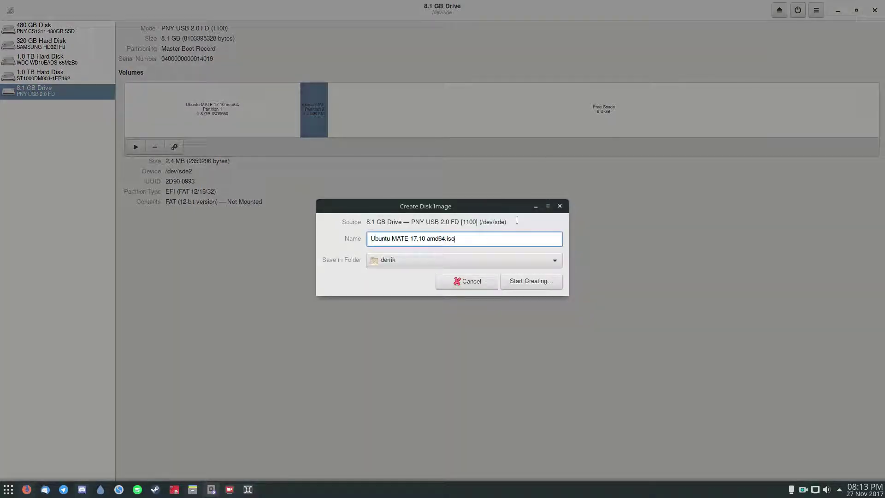
pyautogui.moveTo(517, 220); pyautogui.dragTo(351, 209)
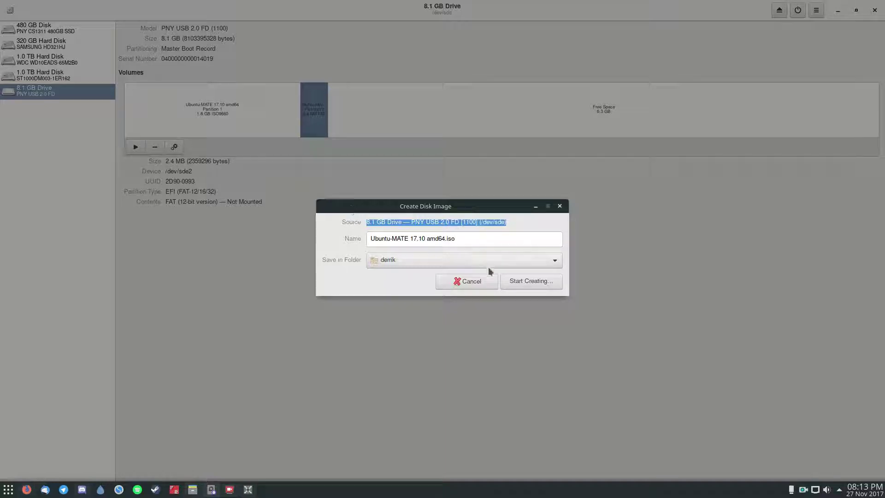
pyautogui.click(480, 279)
# Step: Preview disk imaging for the 1.0 TB disk, check the 480 GB disk, and return to the USB drive
pyautogui.click(48, 77)
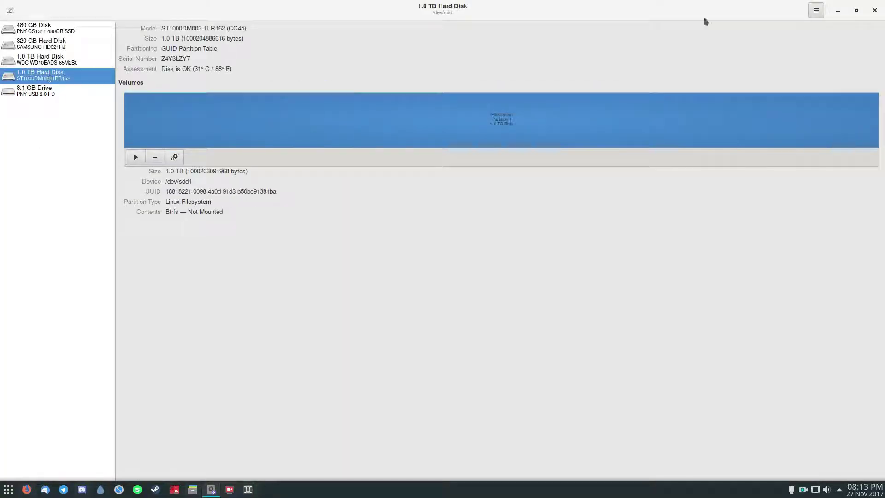
pyautogui.click(816, 10)
pyautogui.click(796, 45)
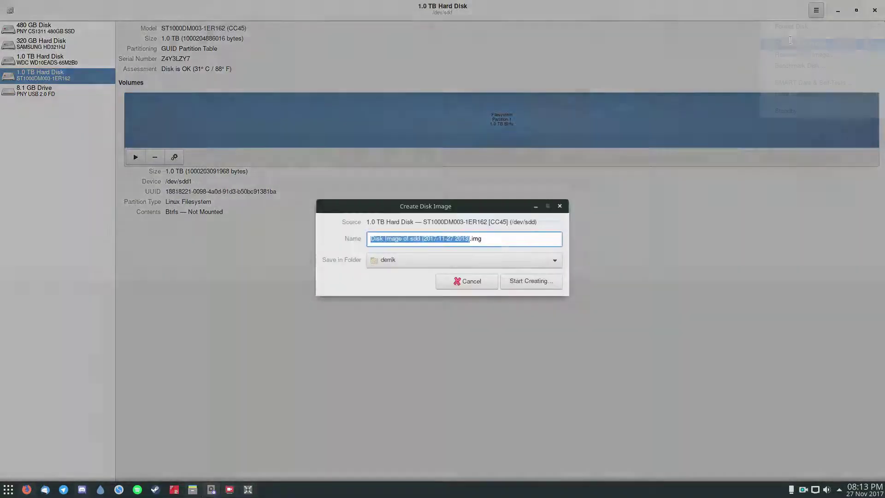
pyautogui.click(481, 280)
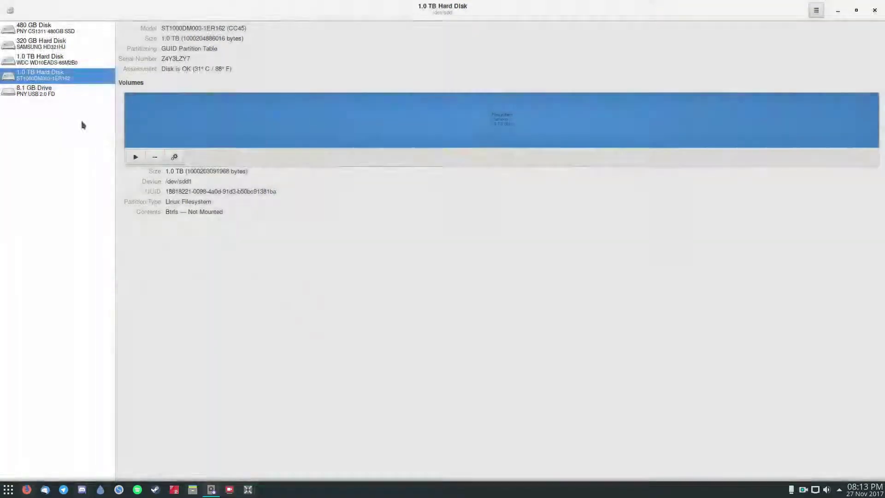
pyautogui.click(43, 31)
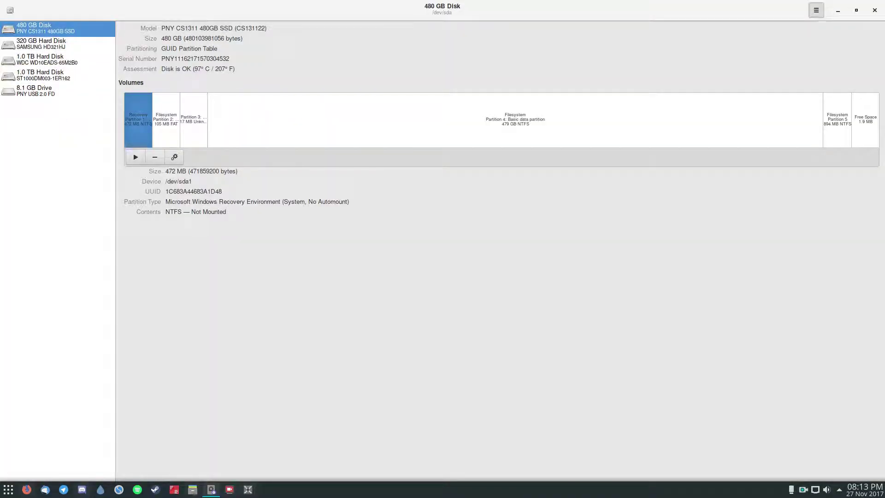
pyautogui.click(816, 10)
pyautogui.click(51, 103)
pyautogui.click(46, 92)
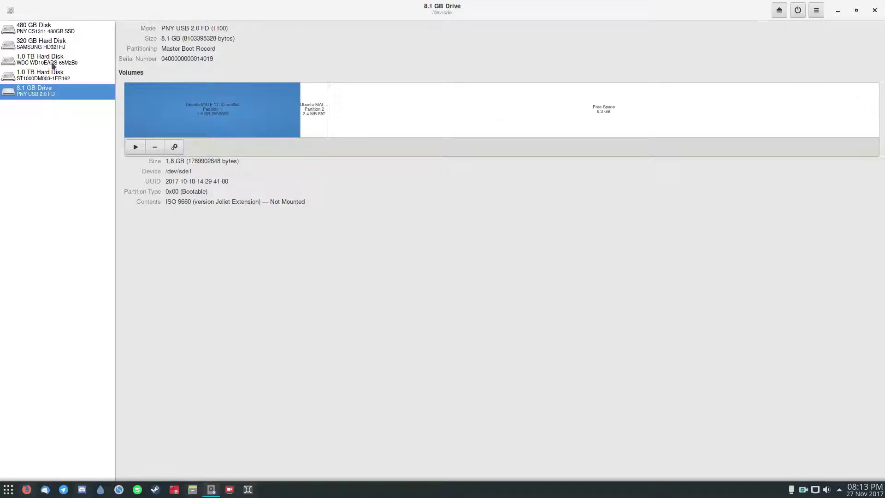
# Step: Set up the USB drive image as Ubuntu-MATE 17.10 amd64.iso in the home folder
pyautogui.click(817, 14)
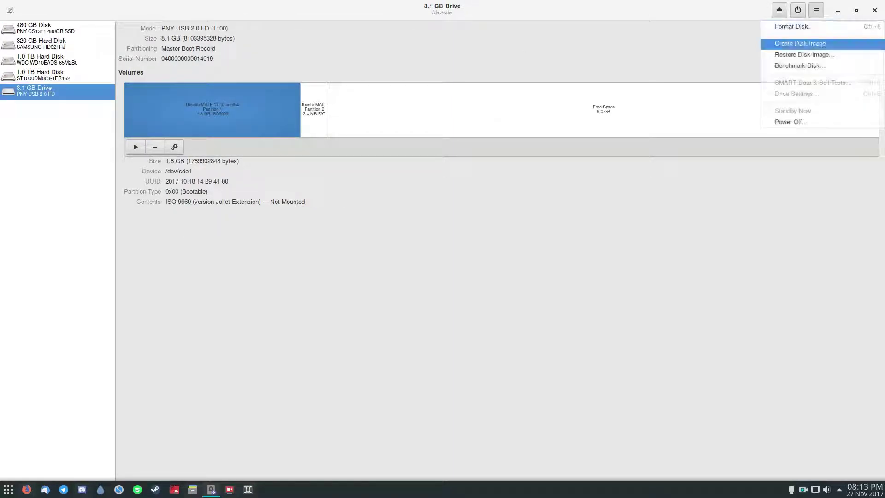
pyautogui.click(799, 42)
pyautogui.click(464, 260)
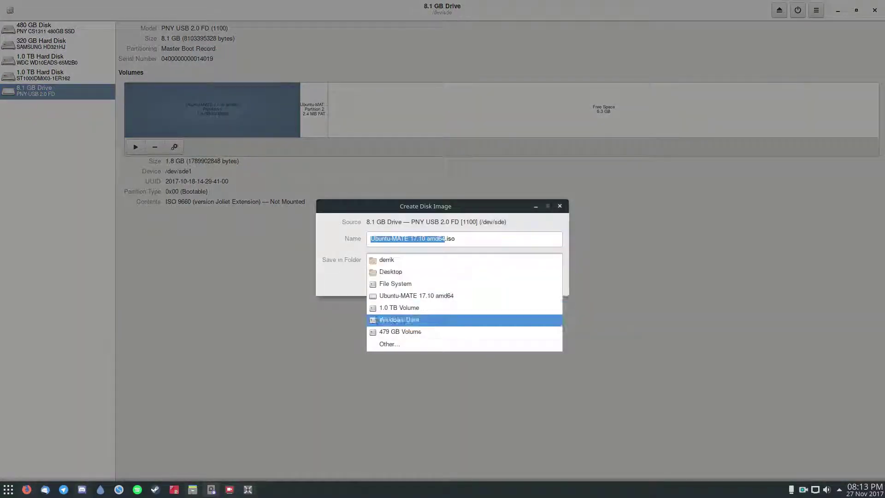
pyautogui.click(397, 344)
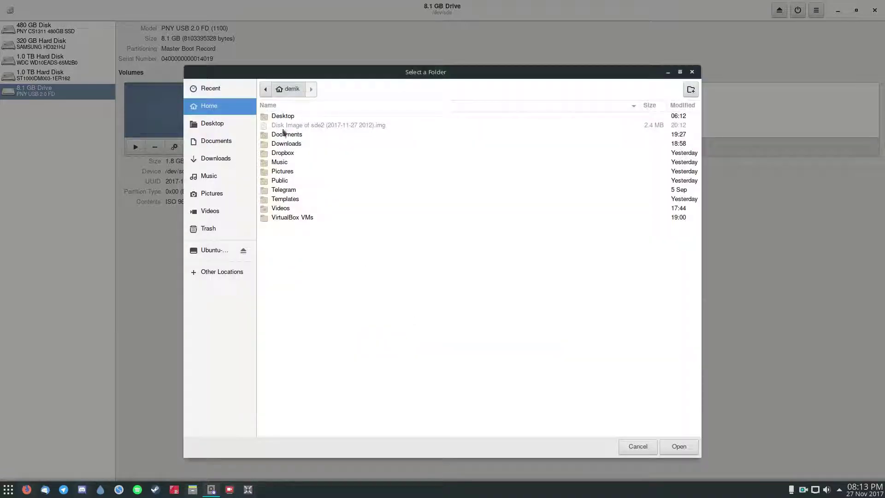
pyautogui.click(674, 446)
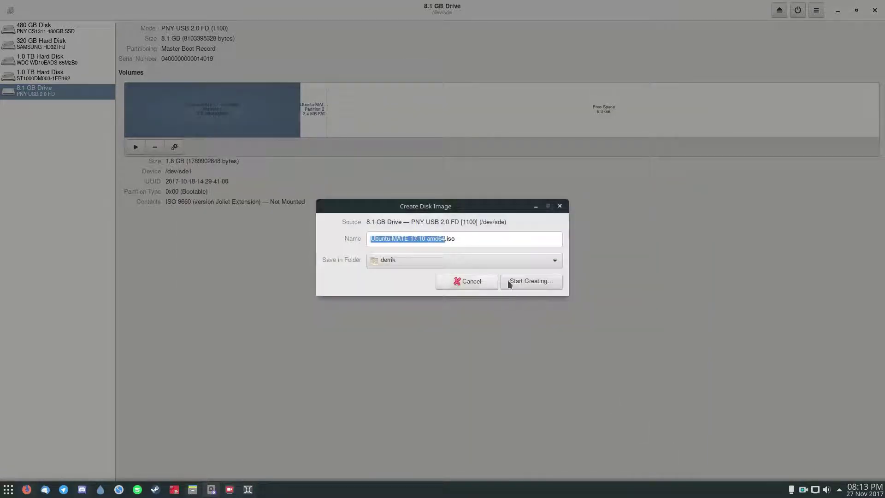
pyautogui.click(446, 239)
pyautogui.moveTo(446, 238); pyautogui.dragTo(345, 229)
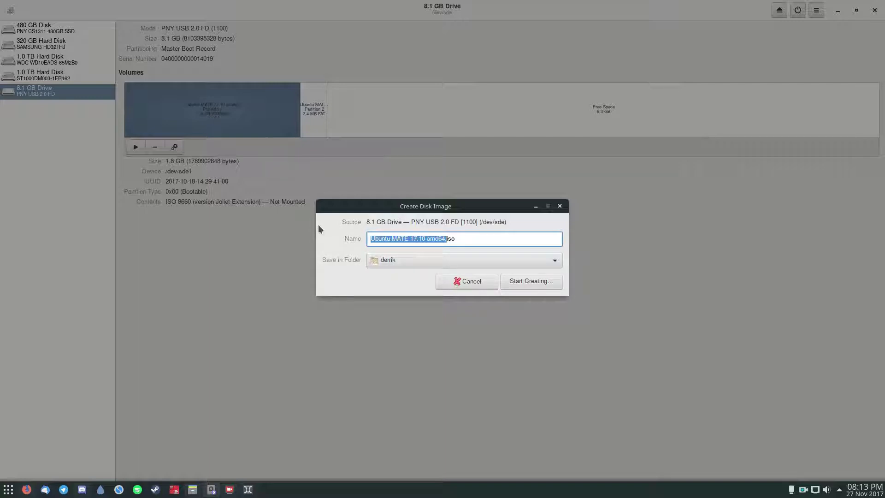
pyautogui.click(400, 238)
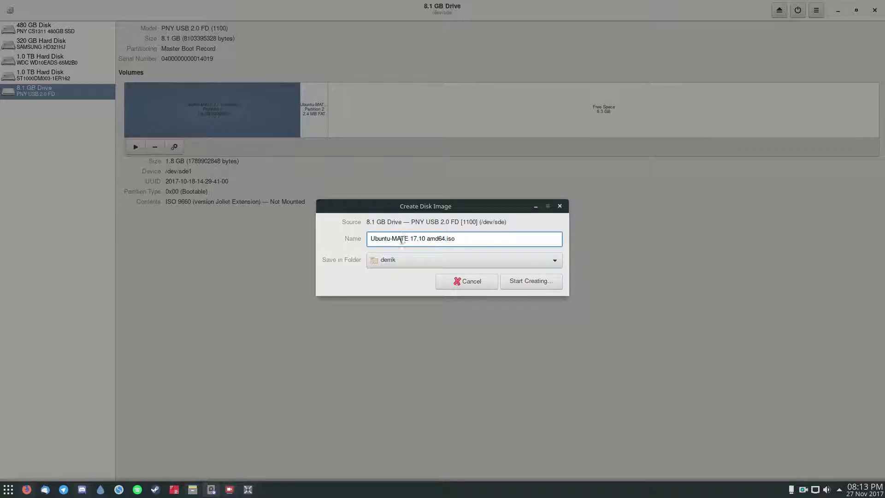
pyautogui.moveTo(450, 238); pyautogui.dragTo(371, 238)
# Step: Start imaging the USB drive to Ubuntu-MATE 17.10 amd64.iso and cancel it at about 9.6%
pyautogui.click(460, 240)
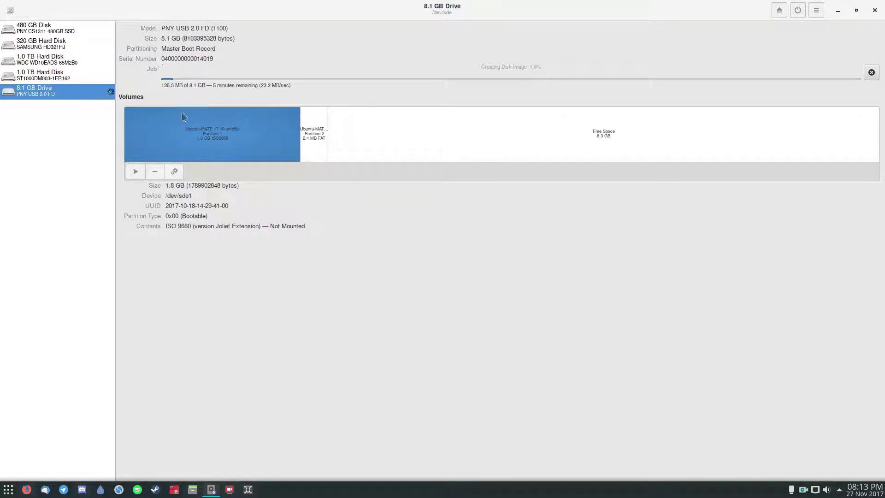
pyautogui.click(469, 138)
pyautogui.click(233, 150)
pyautogui.click(306, 139)
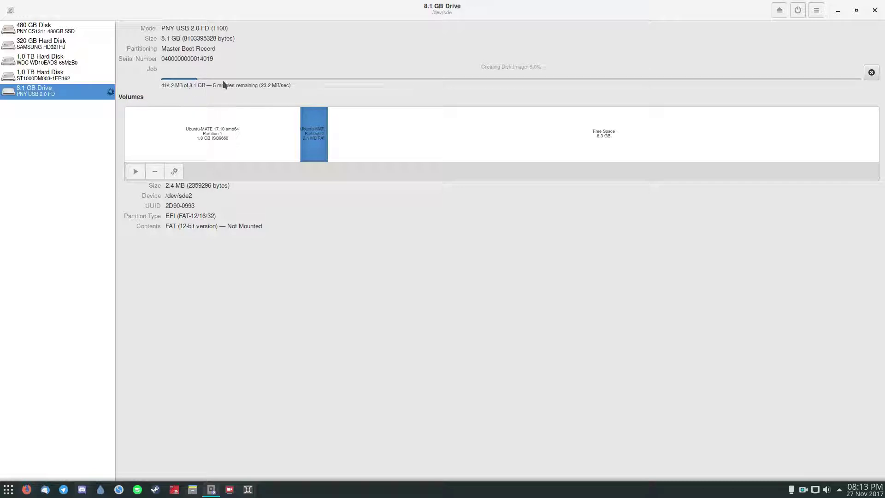
pyautogui.click(80, 79)
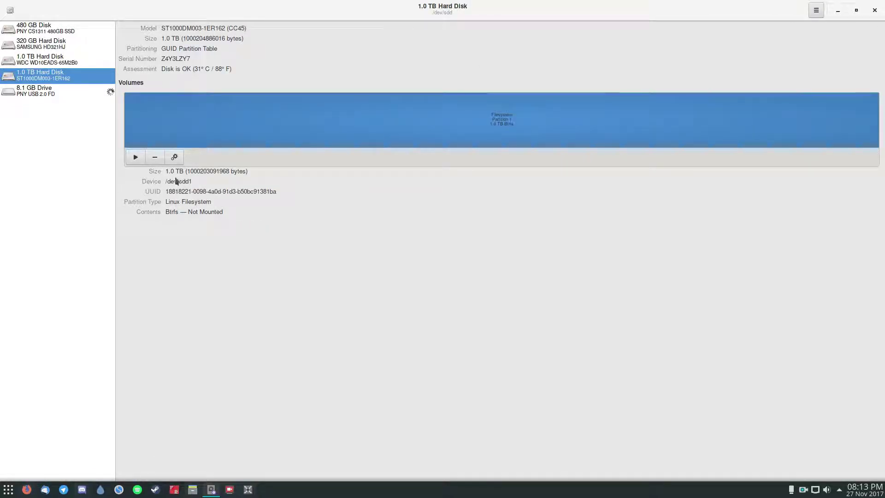
pyautogui.click(67, 92)
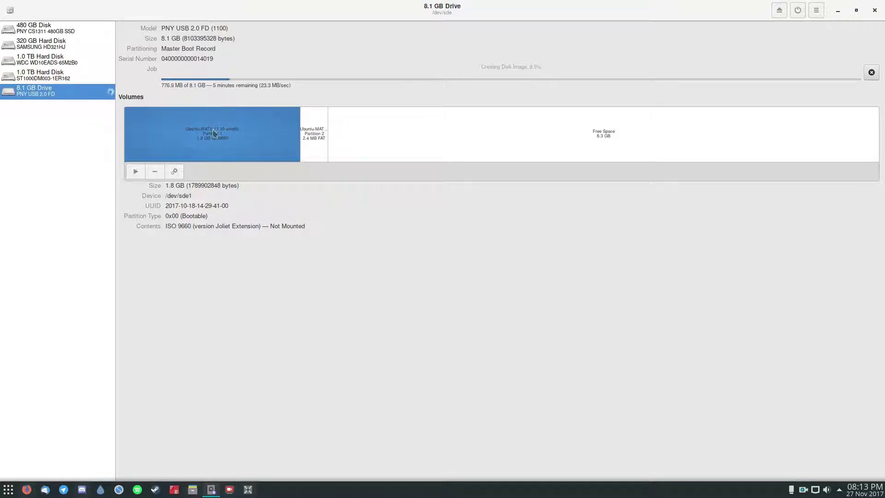
pyautogui.click(871, 72)
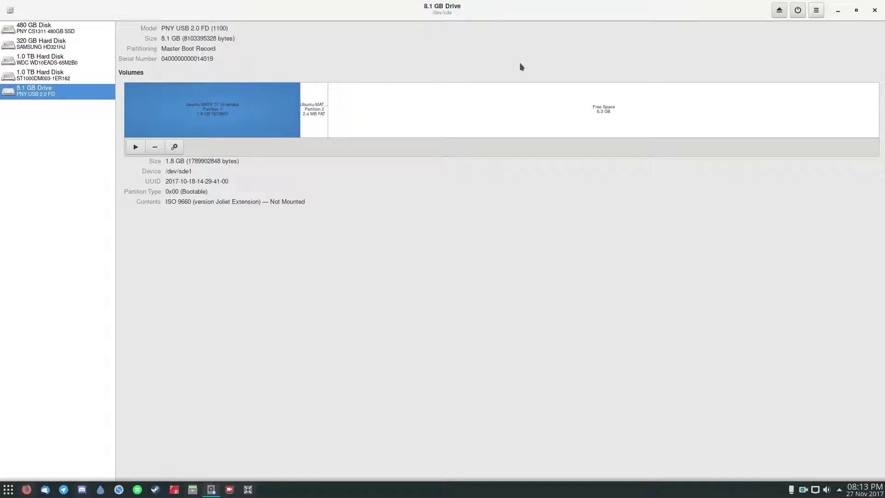
pyautogui.click(41, 76)
pyautogui.click(39, 95)
pyautogui.click(816, 10)
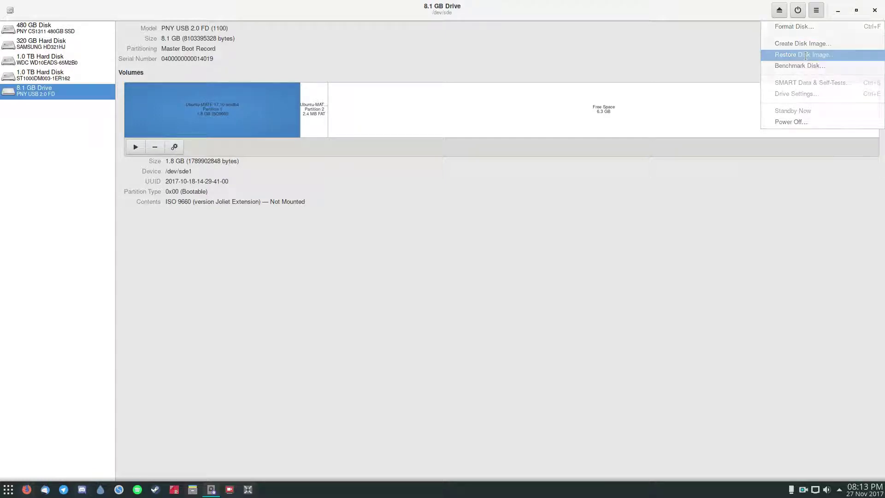
pyautogui.click(804, 55)
pyautogui.click(470, 235)
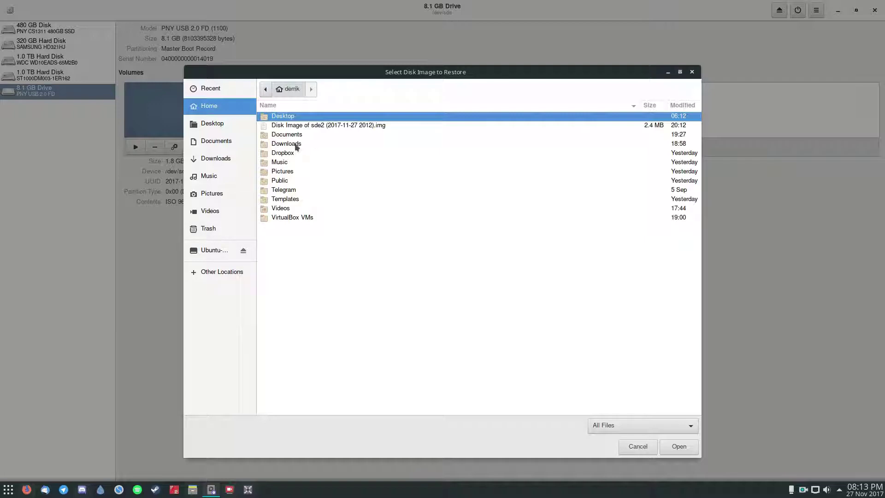
pyautogui.click(317, 126)
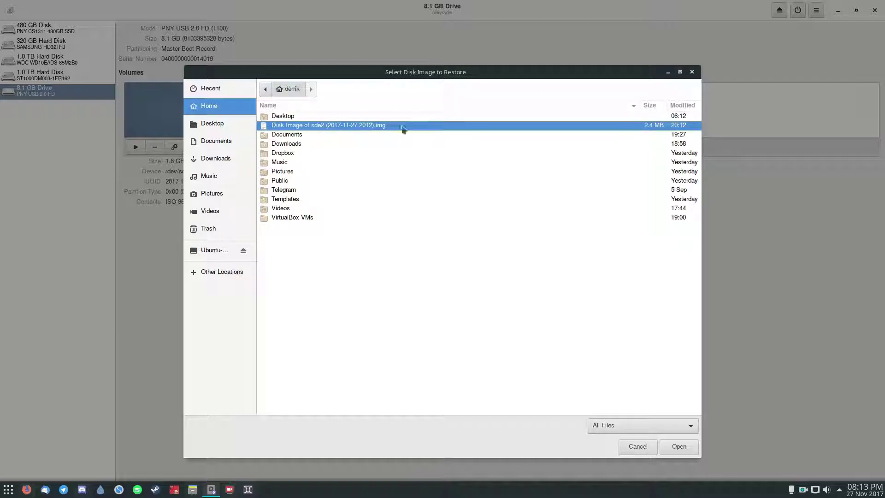
pyautogui.click(674, 450)
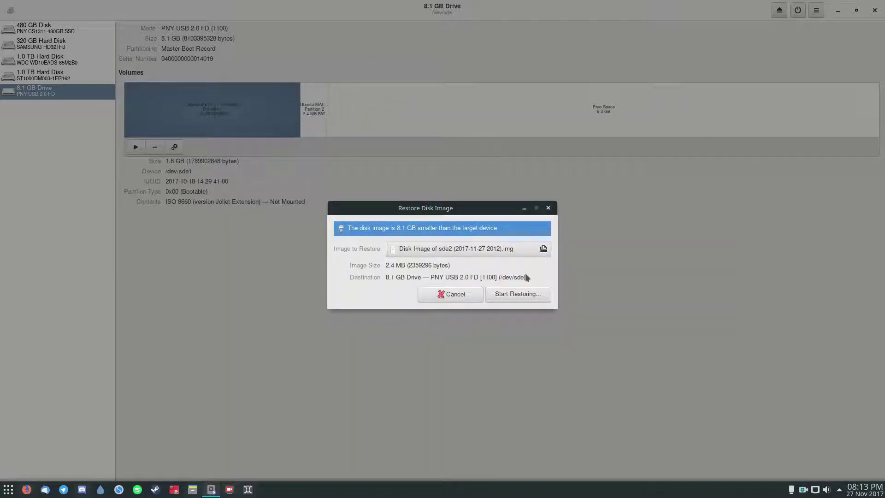
# Step: Restore the 2.4 MB sde2 image onto the 8.1 GB USB drive, confirming the overwrite
pyautogui.moveTo(527, 276); pyautogui.dragTo(386, 265)
pyautogui.click(391, 275)
pyautogui.click(375, 280)
pyautogui.click(418, 264)
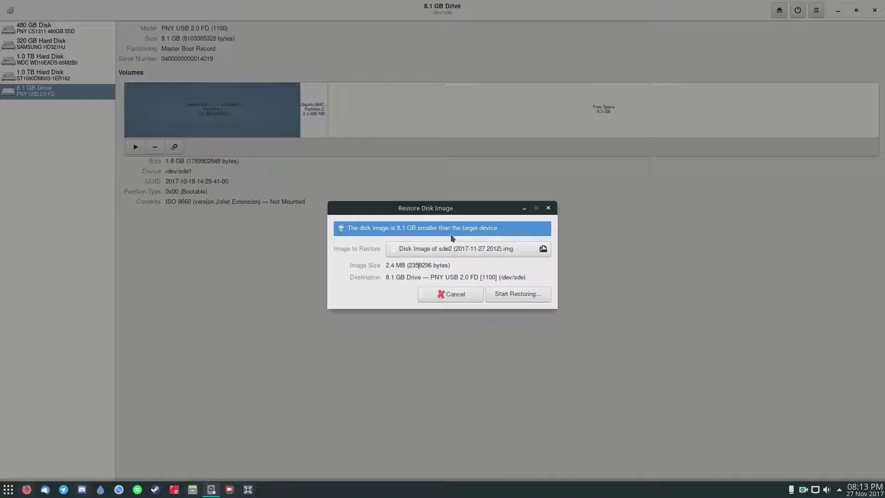
pyautogui.click(517, 295)
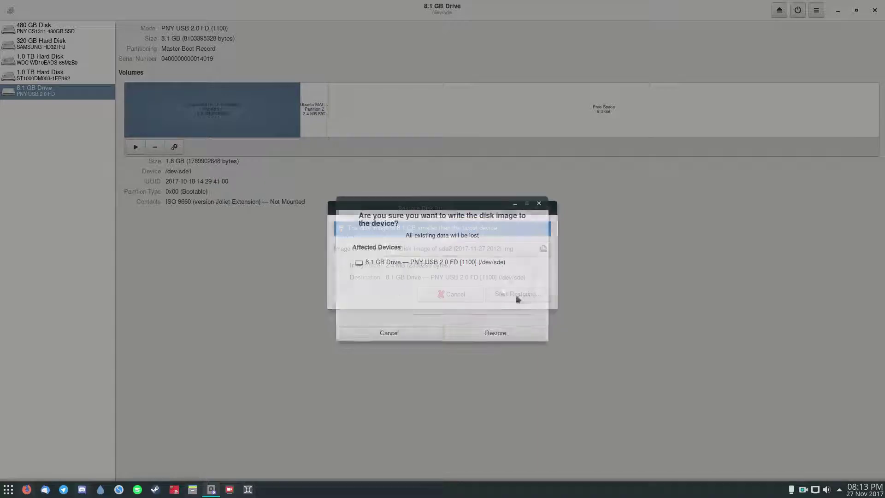
pyautogui.click(481, 334)
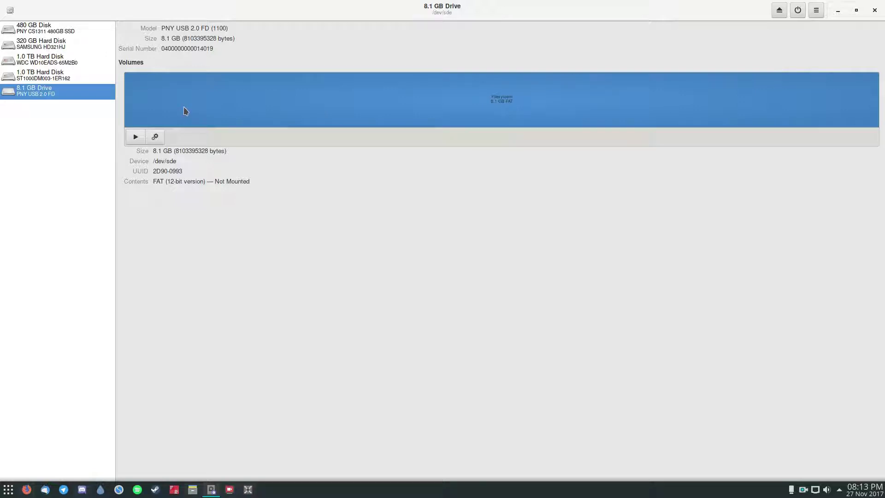
# Step: Recheck the USB drive's single FAT (12-bit) filesystem and unmaximize the Disks window
pyautogui.click(27, 76)
pyautogui.click(36, 92)
pyautogui.click(856, 10)
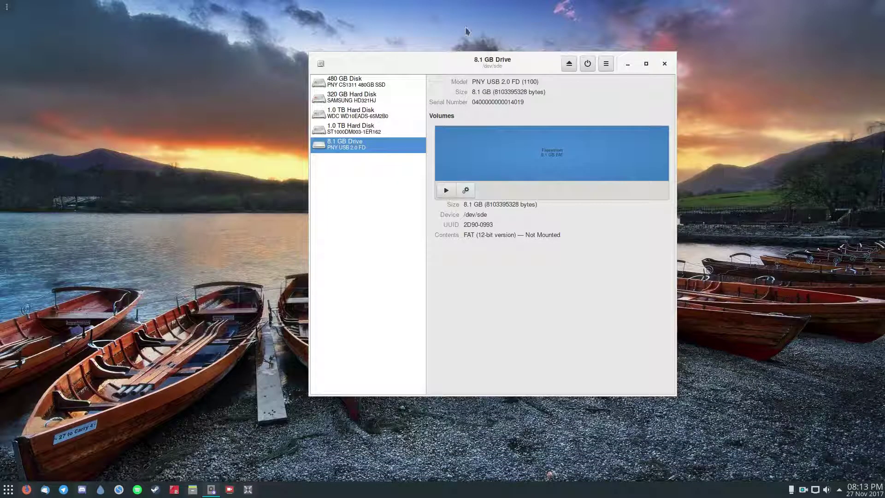